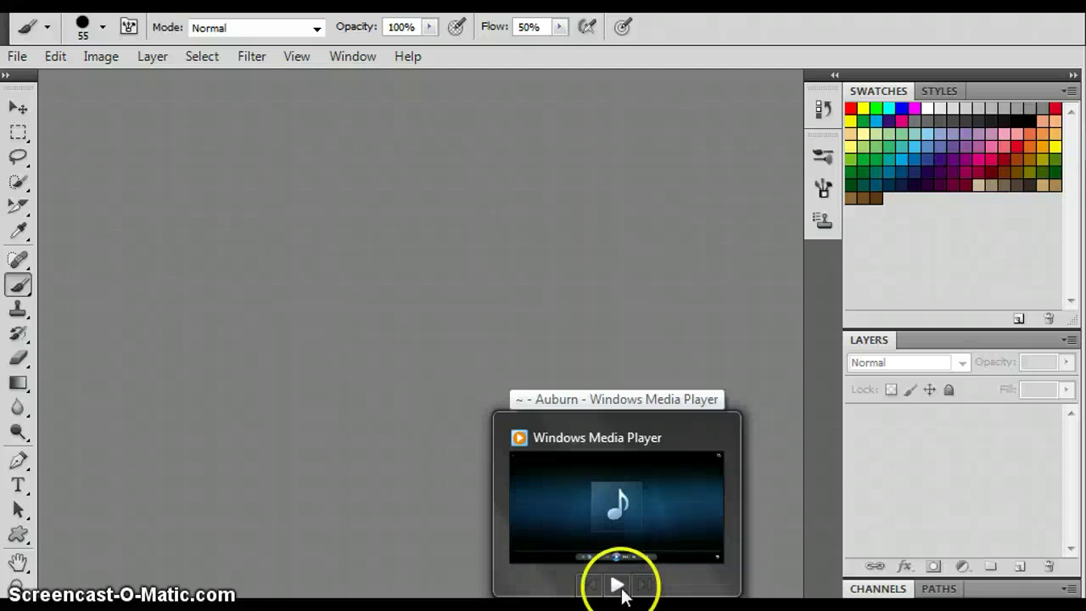
- Bring up the Open dialog showing image files in the Downloads folder
left_click(617, 584)
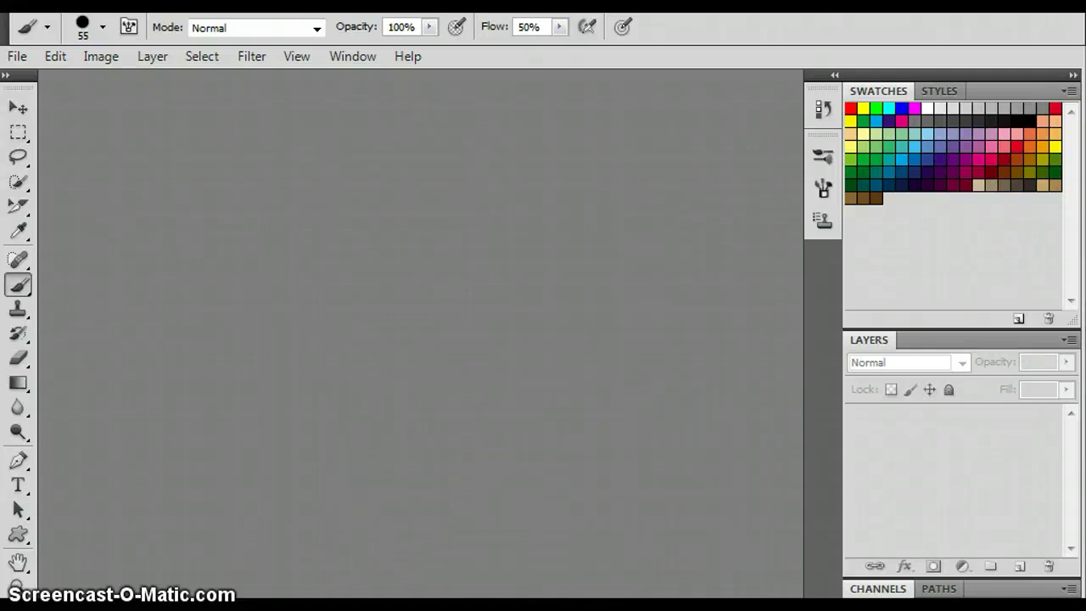
left_click(25, 56)
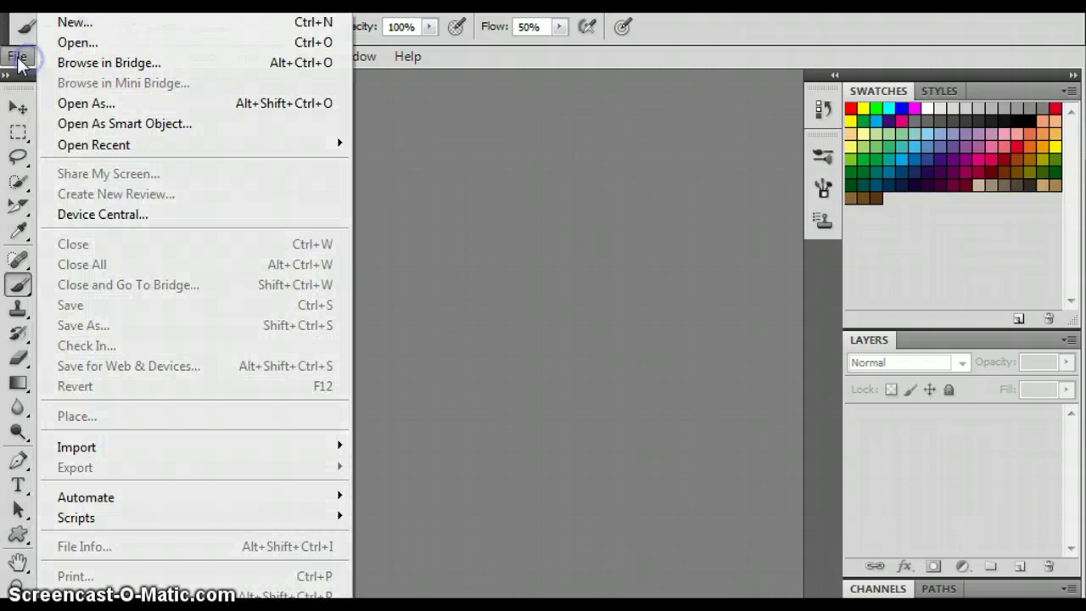
left_click(121, 44)
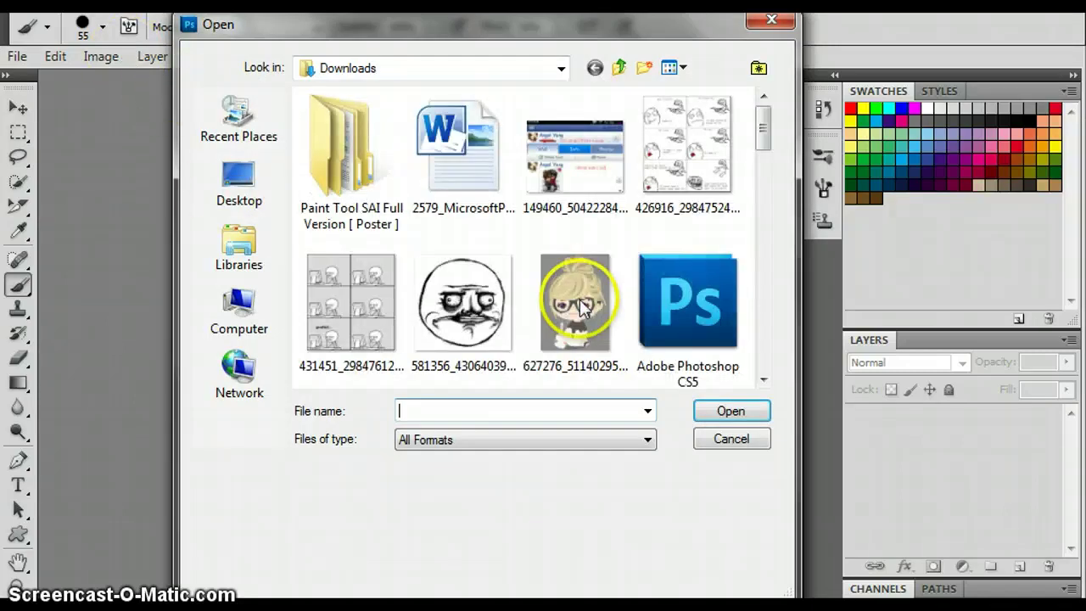
- Open the 627276 chibi image, then close it discarding the stray teal mark
double_click(574, 302)
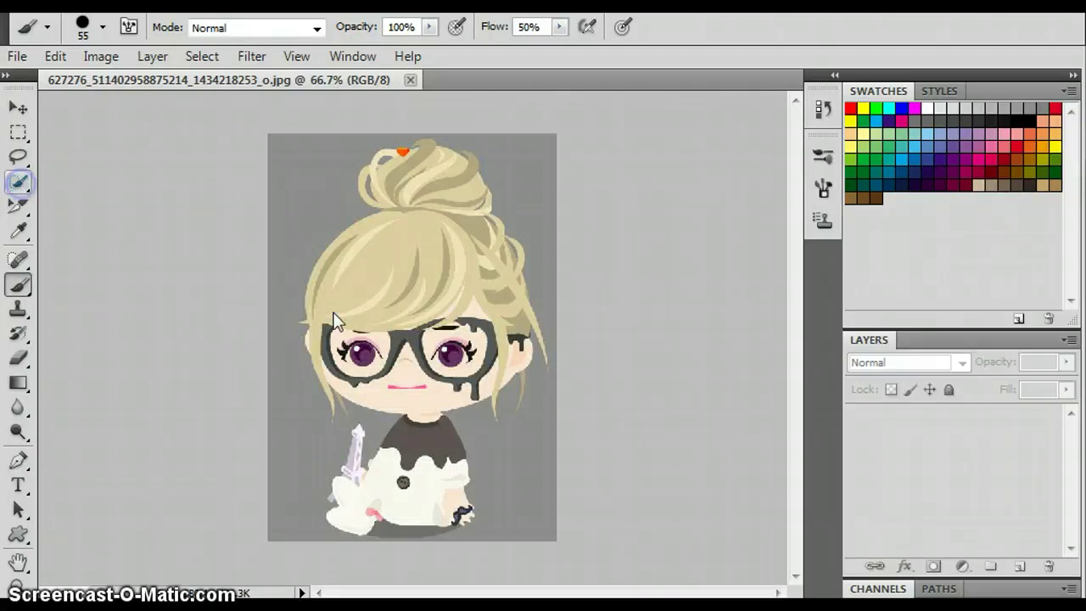
left_click(20, 184)
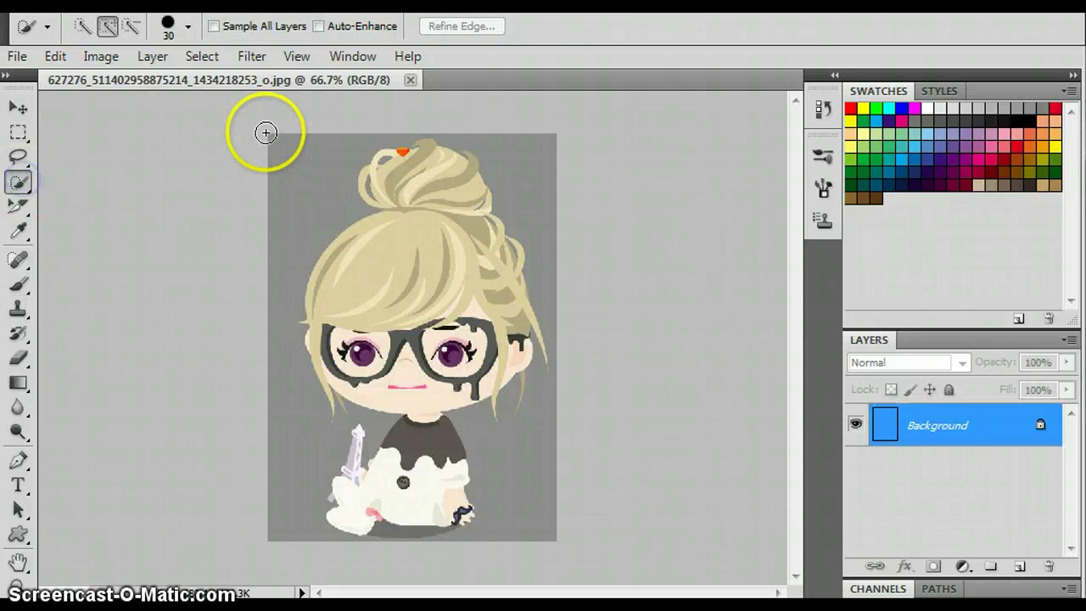
left_click(424, 82)
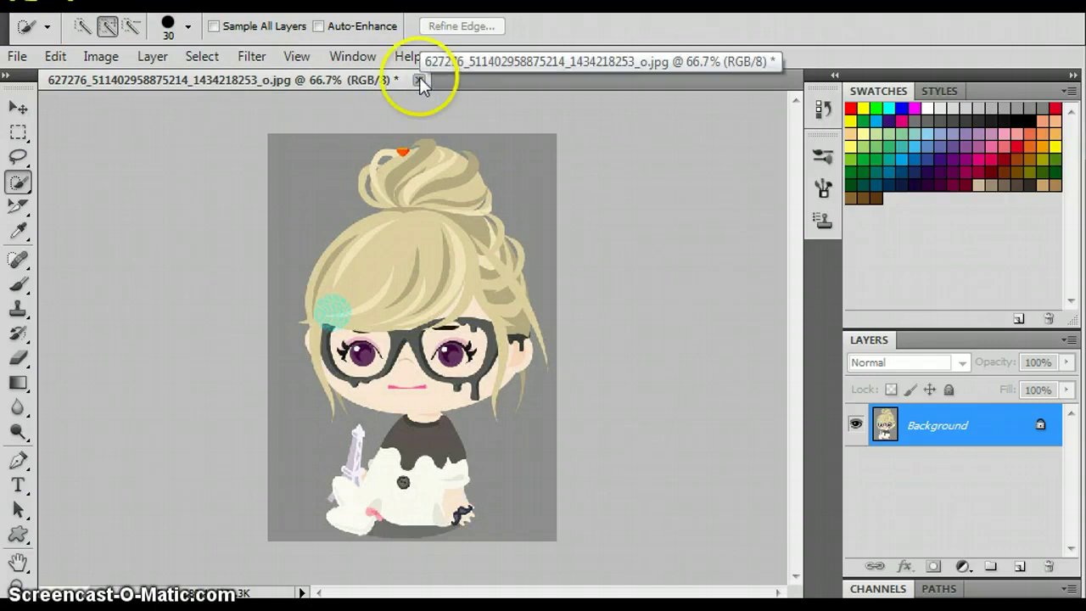
left_click(419, 78)
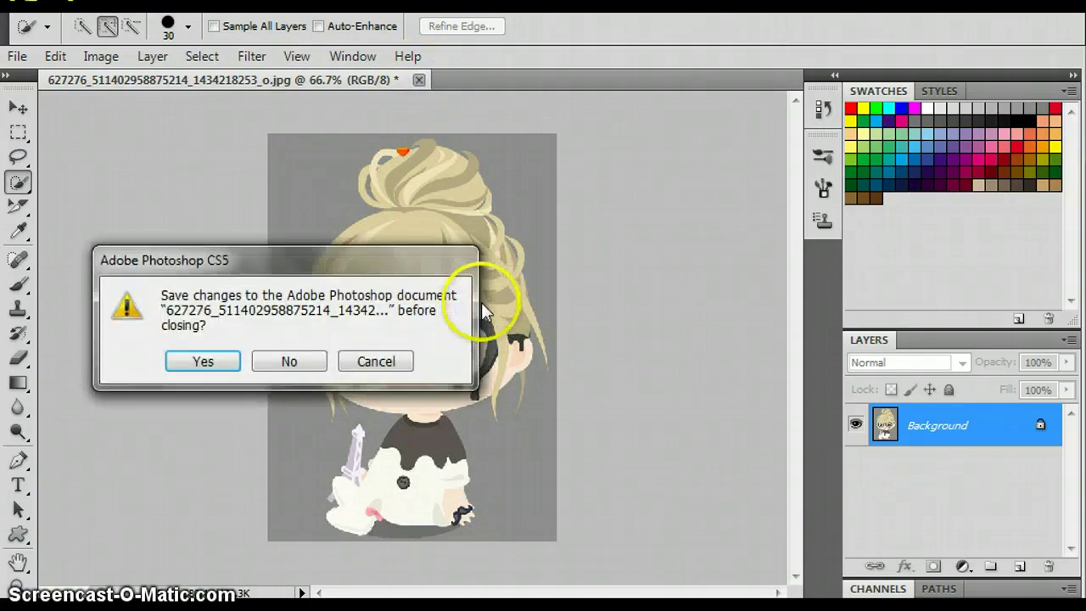
left_click(291, 361)
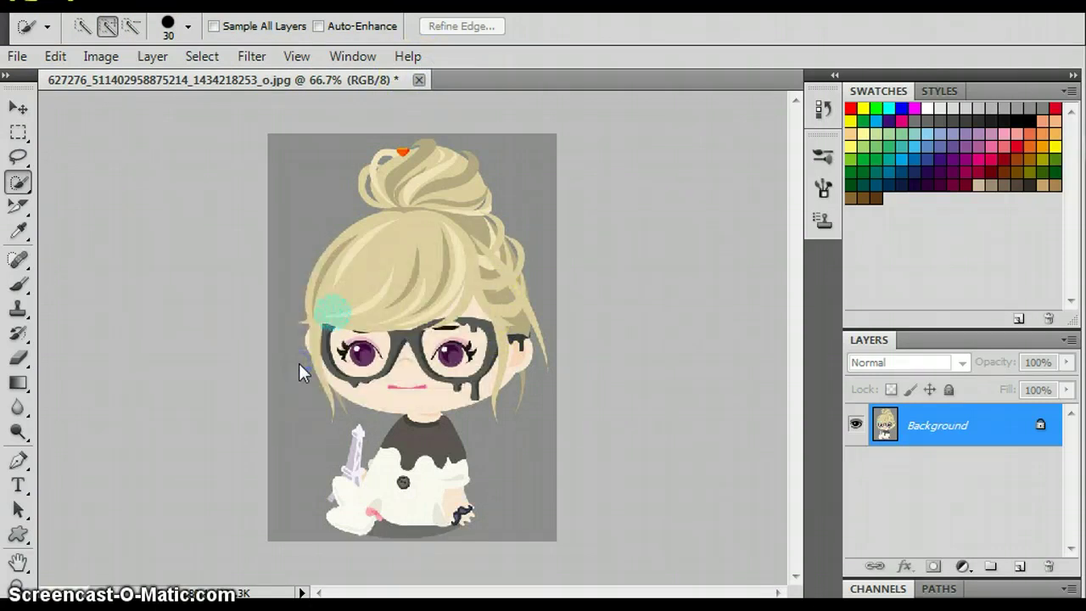
- Reopen the 627276 chibi character image from the Downloads folder
left_click(17, 56)
left_click(158, 44)
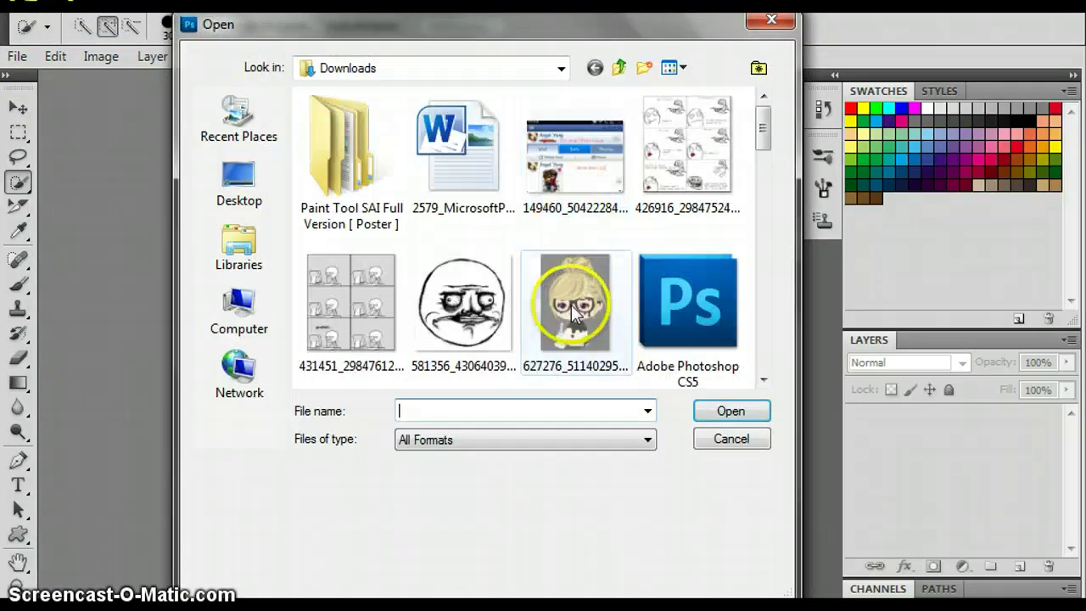
double_click(571, 304)
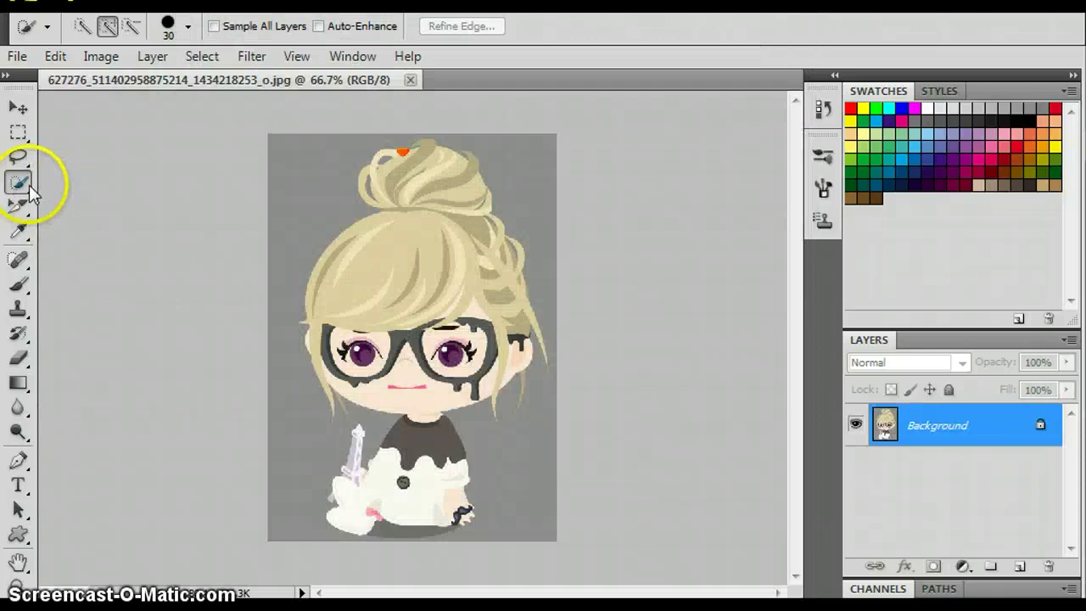
- Quick-select the grey background around the cartoon girl, tracing her outline
left_click(268, 133)
mouse_move(268, 151)
left_mouse_down()
mouse_move(268, 527)
mouse_move(548, 539)
mouse_move(555, 139)
mouse_move(521, 153)
mouse_move(567, 150)
mouse_move(532, 148)
left_mouse_up()
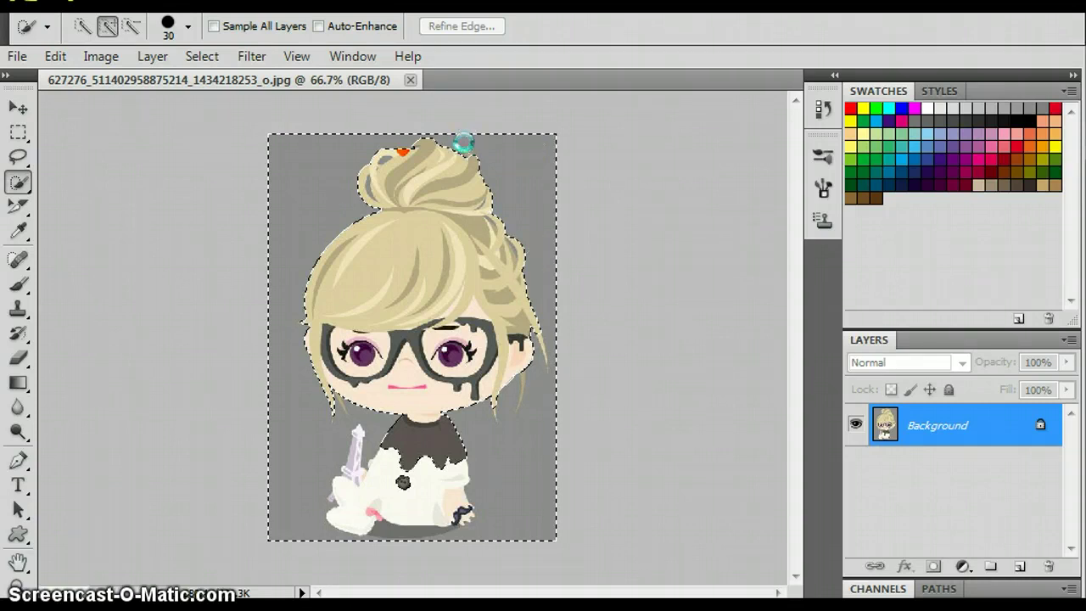
- Duplicate the Background layer as 'Background copy' and hide the original Background
left_click(886, 428)
right_click(888, 424)
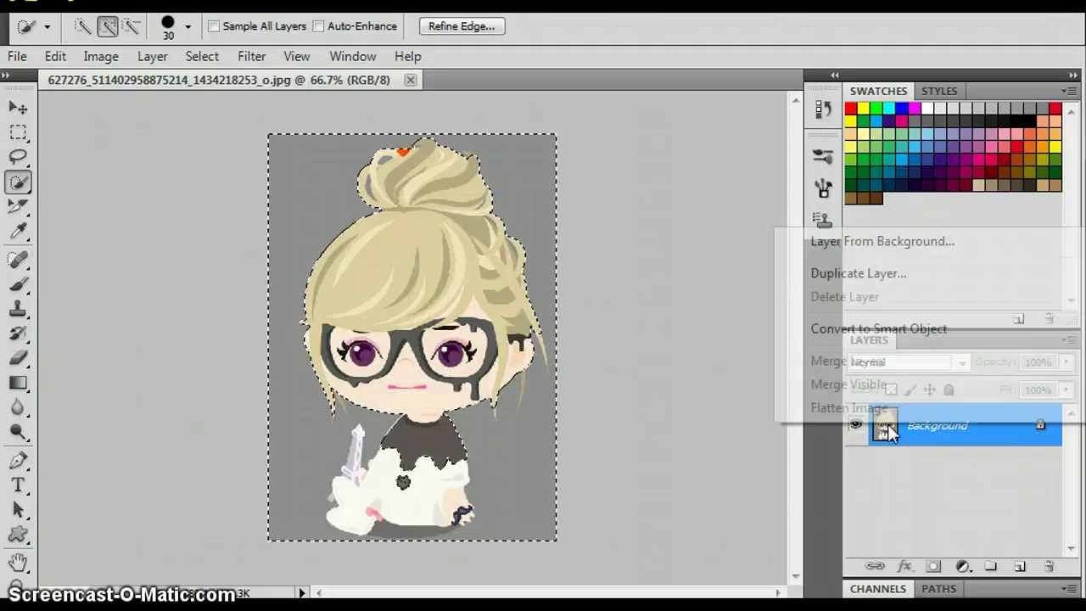
left_click(897, 280)
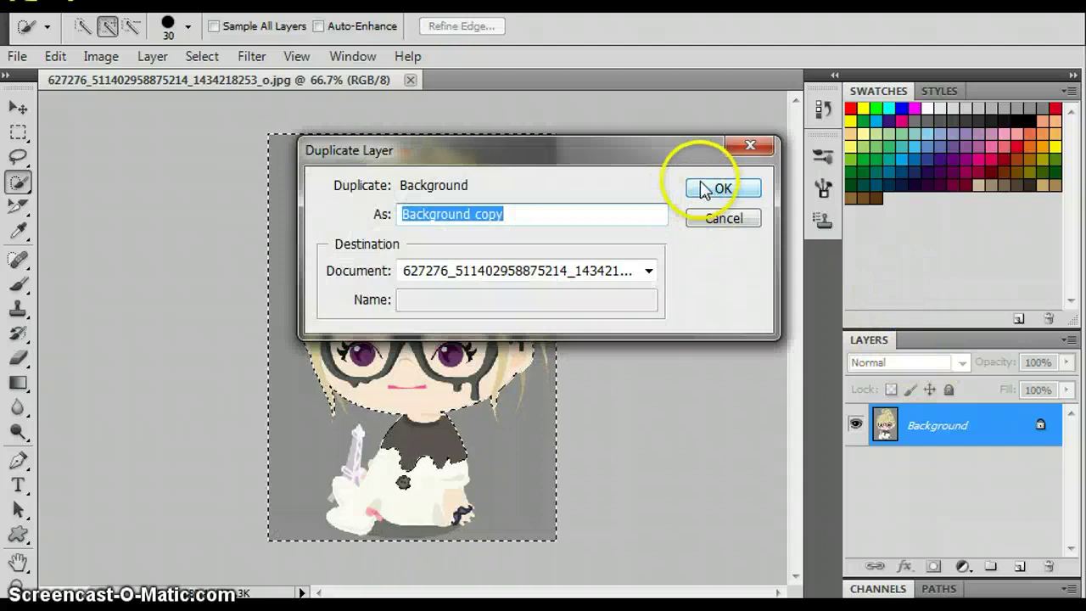
left_click(703, 189)
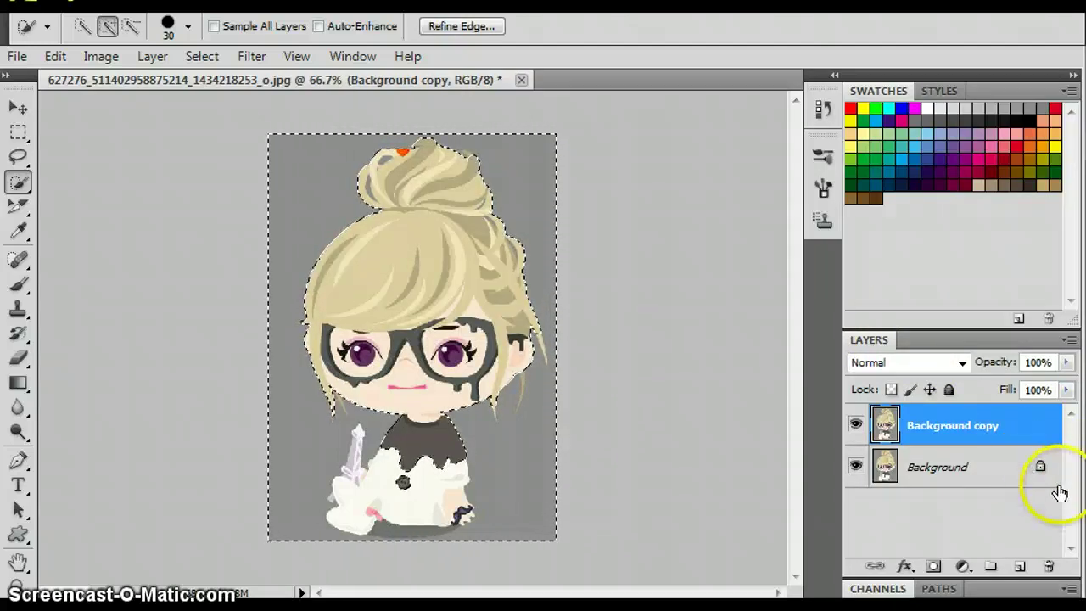
left_click(855, 466)
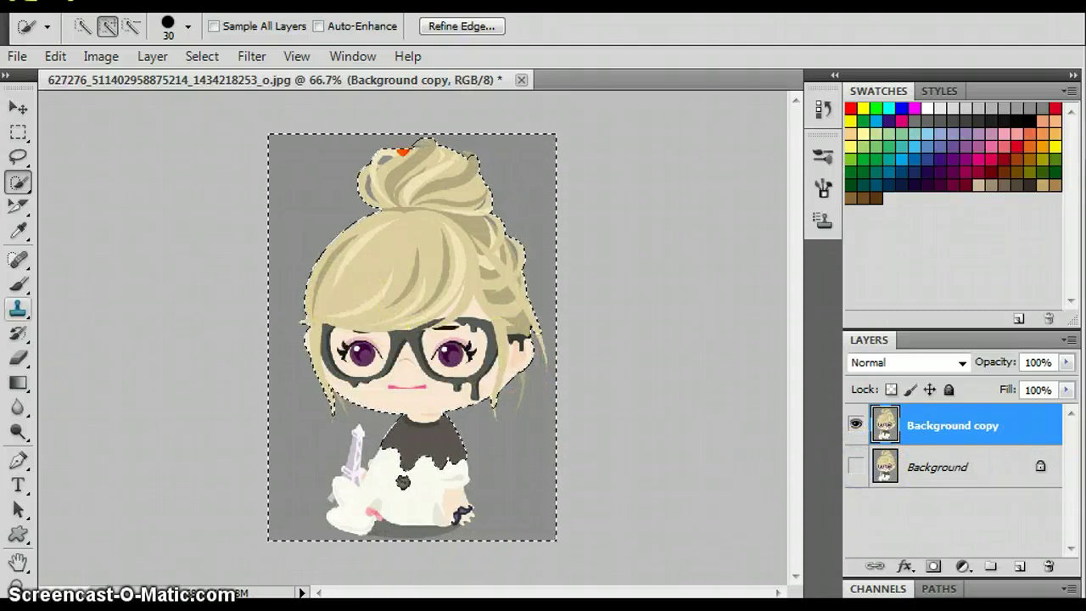
- Fill the selected grey backdrop with a diagonal rainbow gradient preset
left_click(19, 384)
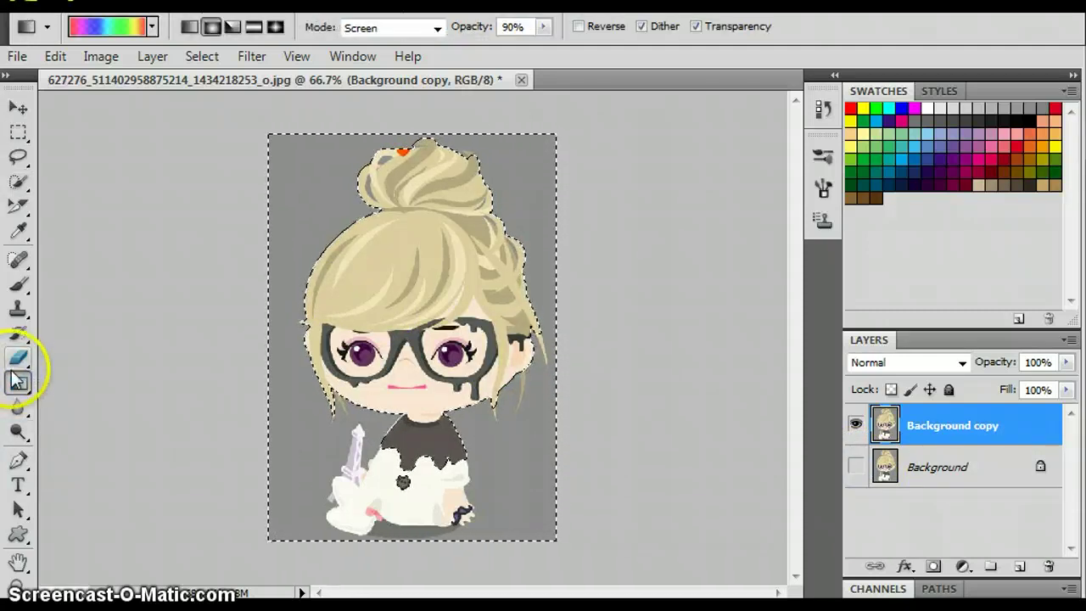
left_click(153, 30)
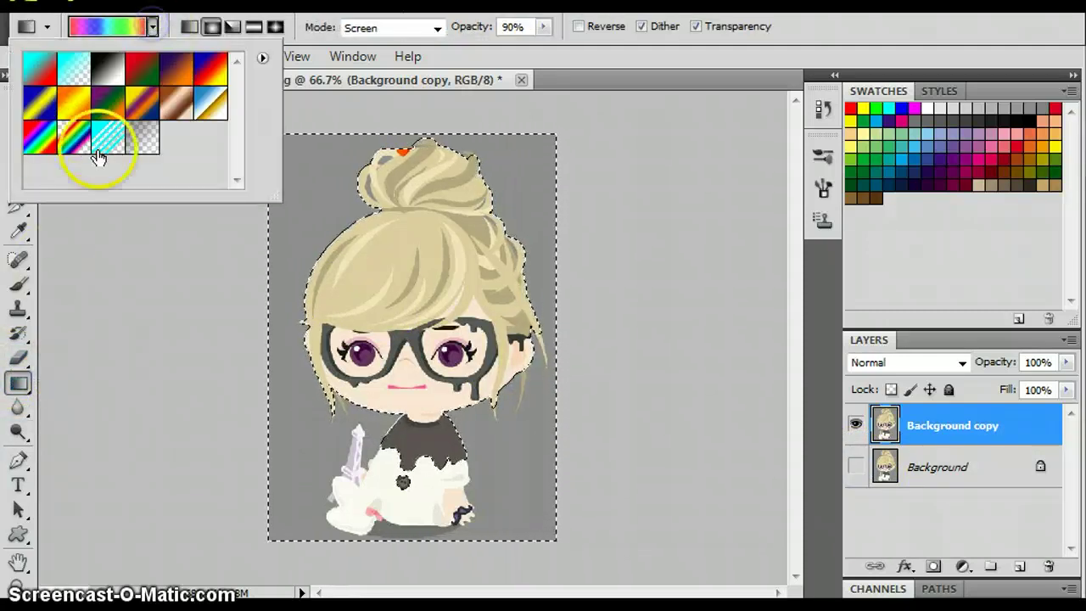
double_click(54, 153)
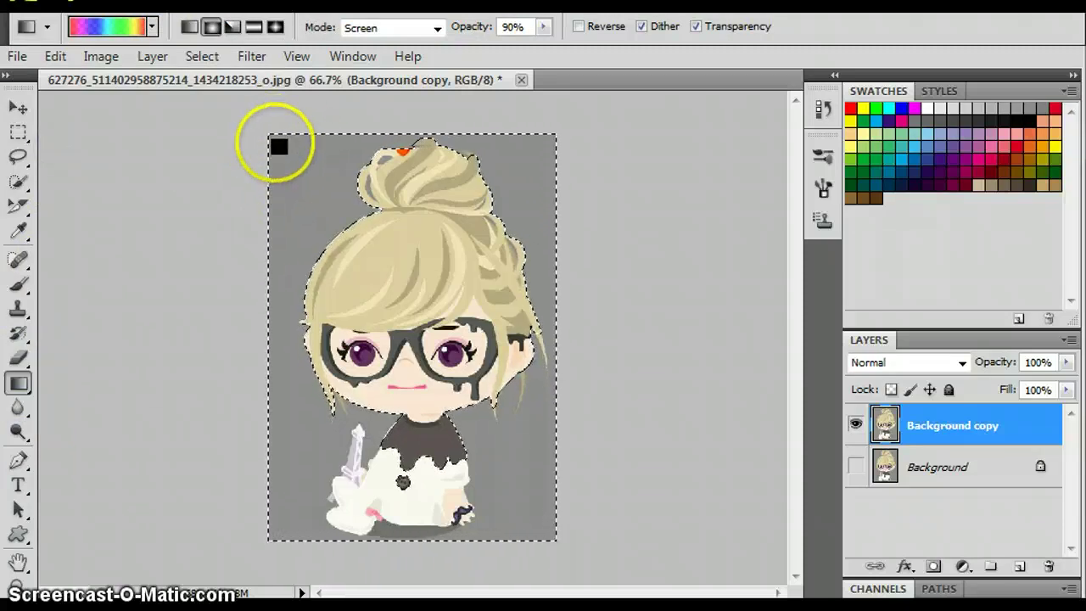
mouse_move(269, 136)
left_mouse_down()
mouse_move(411, 320)
mouse_move(556, 540)
left_mouse_up()
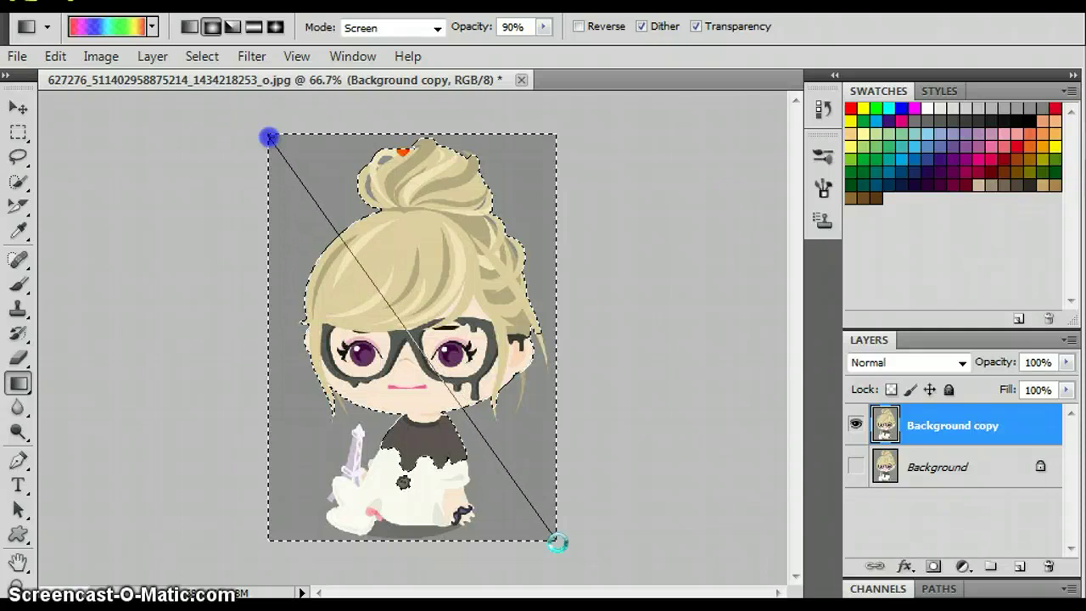
left_click(18, 181)
- Deselect the background and create a new blank document, Untitled-1
right_click(418, 247)
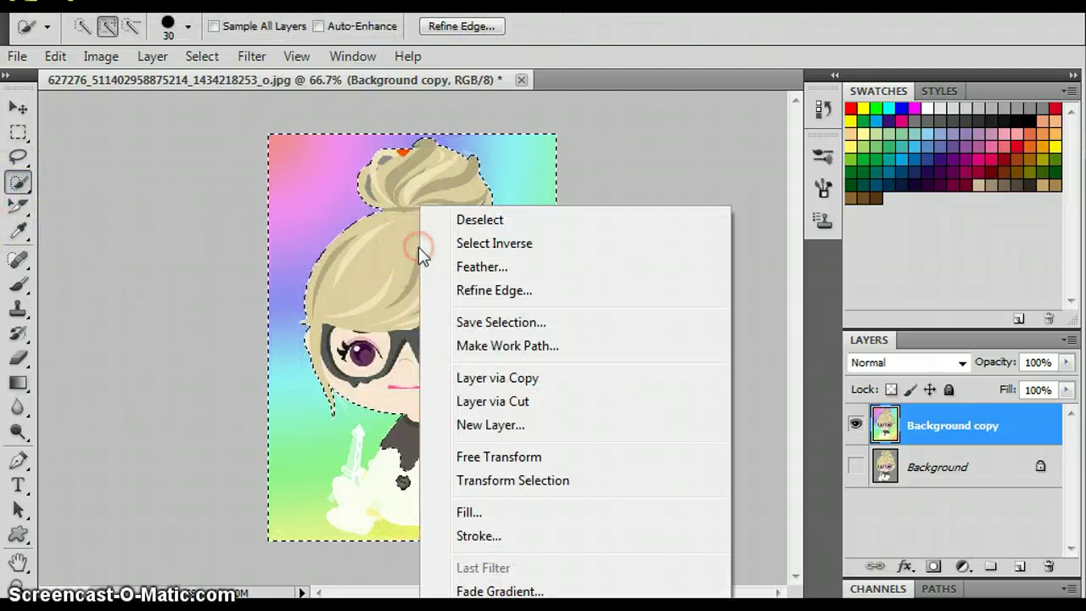
left_click(484, 220)
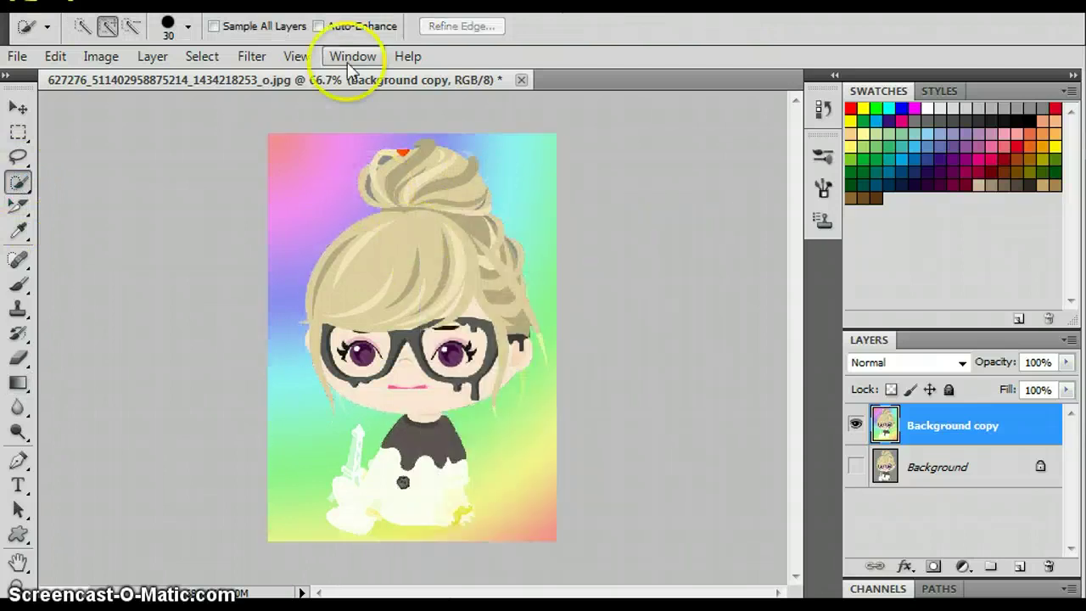
left_click(17, 56)
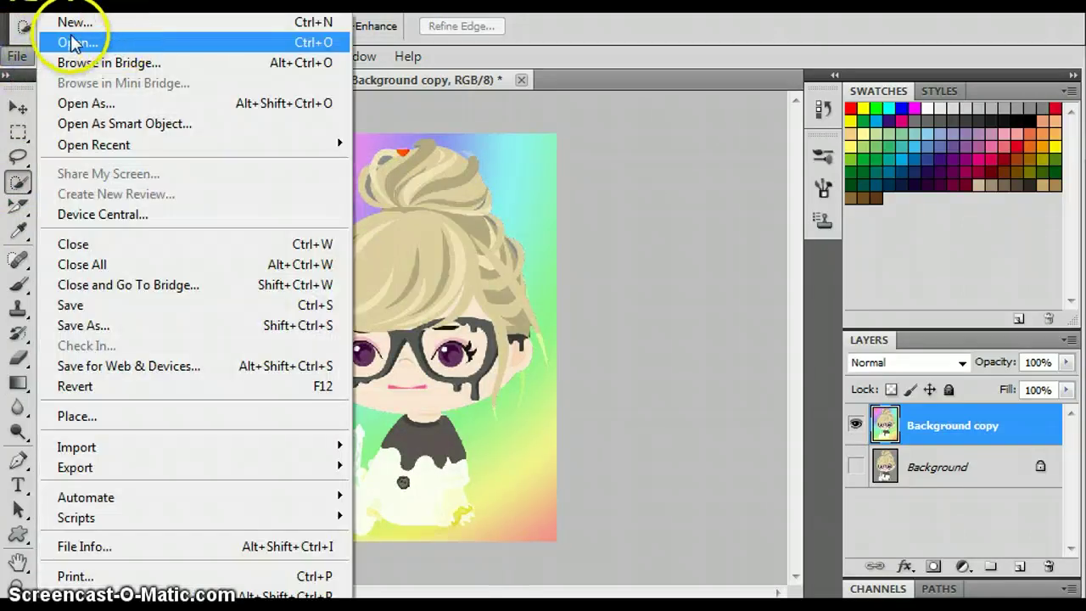
left_click(89, 30)
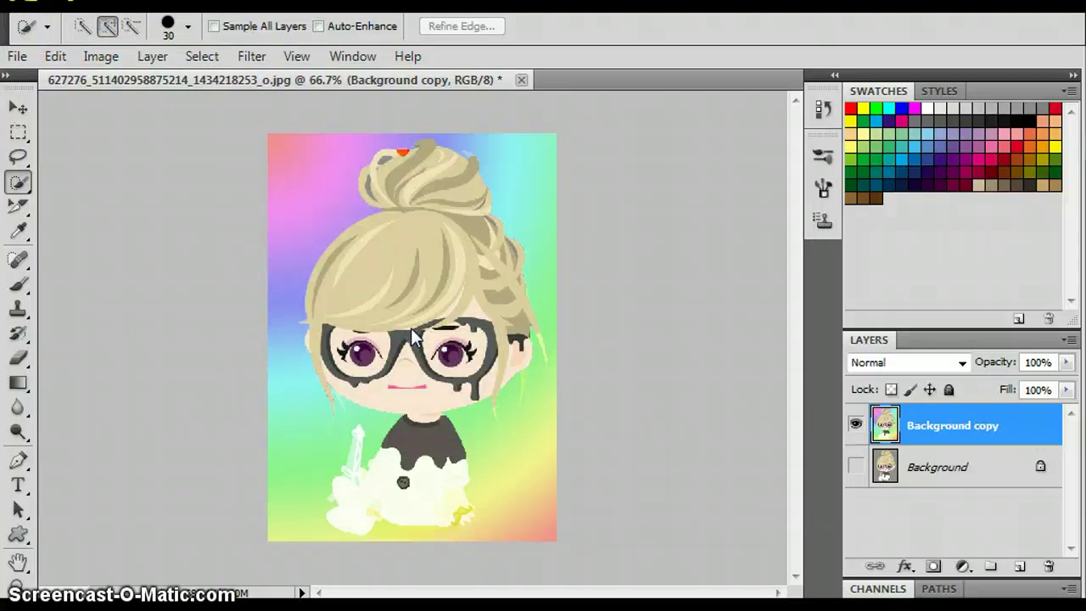
left_click(22, 285)
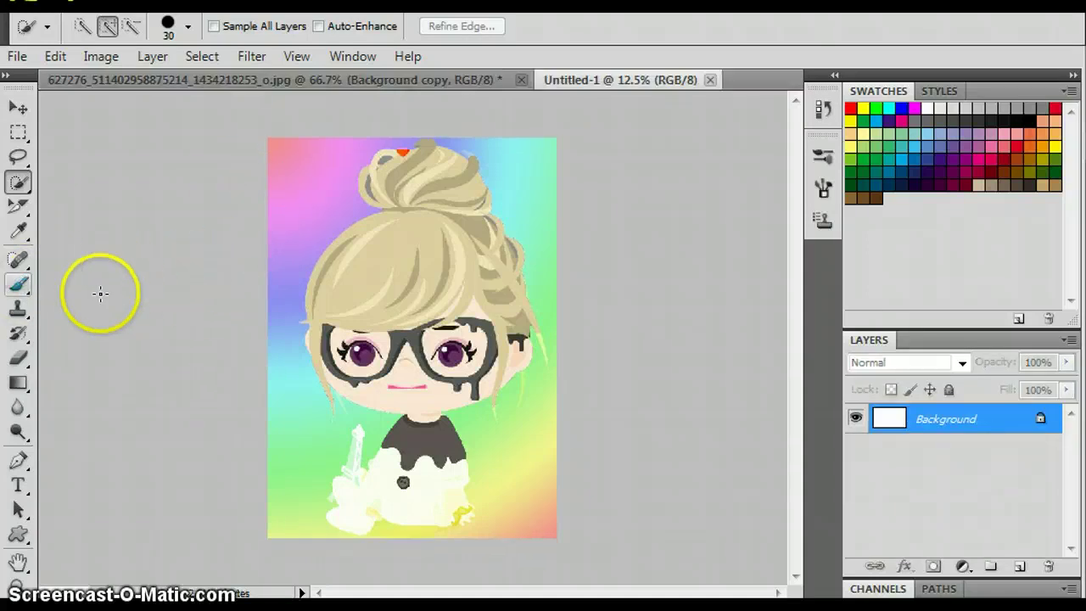
- Set the Brush tool size to 201 px
left_click(21, 286)
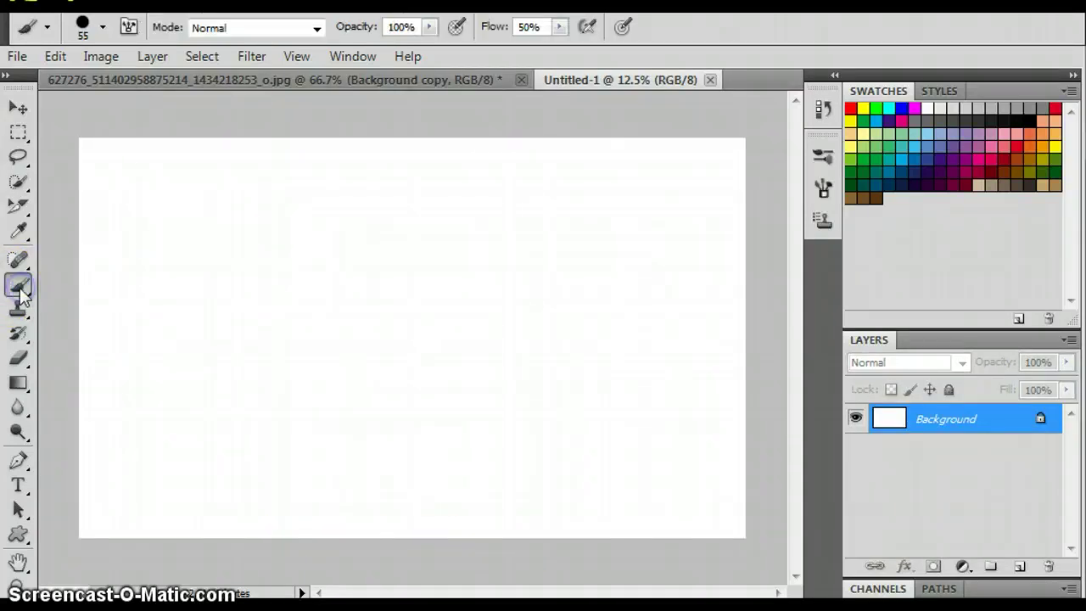
left_click(102, 28)
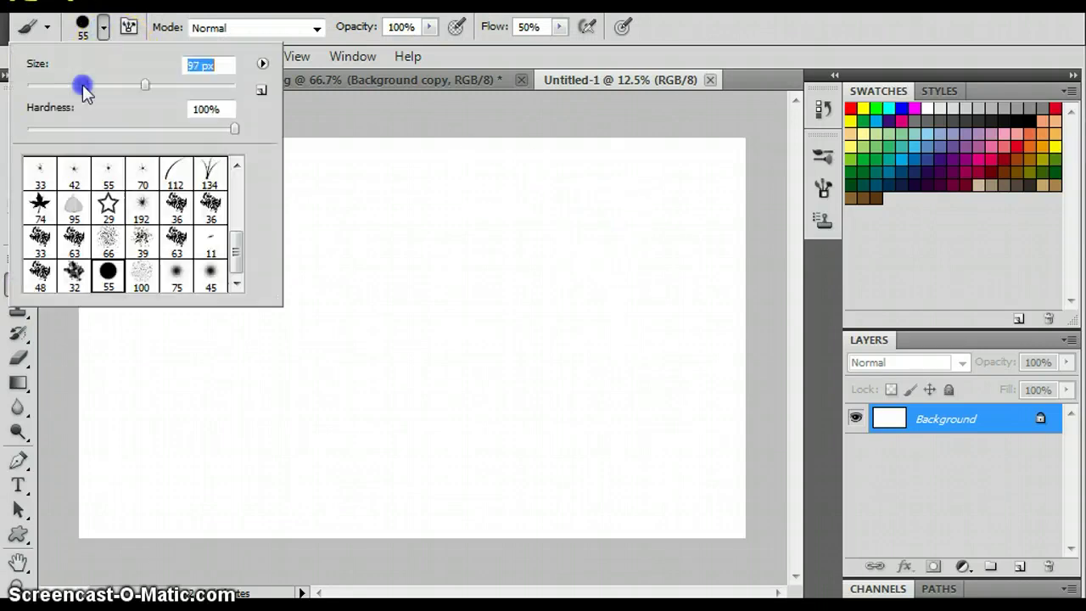
left_click_drag(82, 84, 184, 85)
left_click(351, 99)
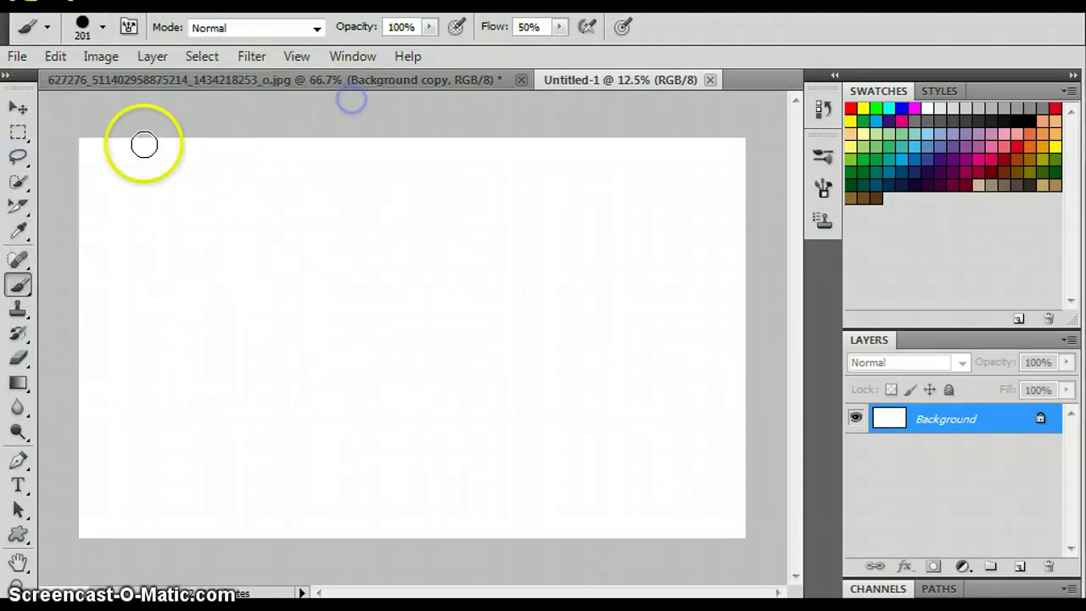
- Paint the word 'Done' in large cyan strokes across the canvas
left_click_drag(114, 160, 120, 317)
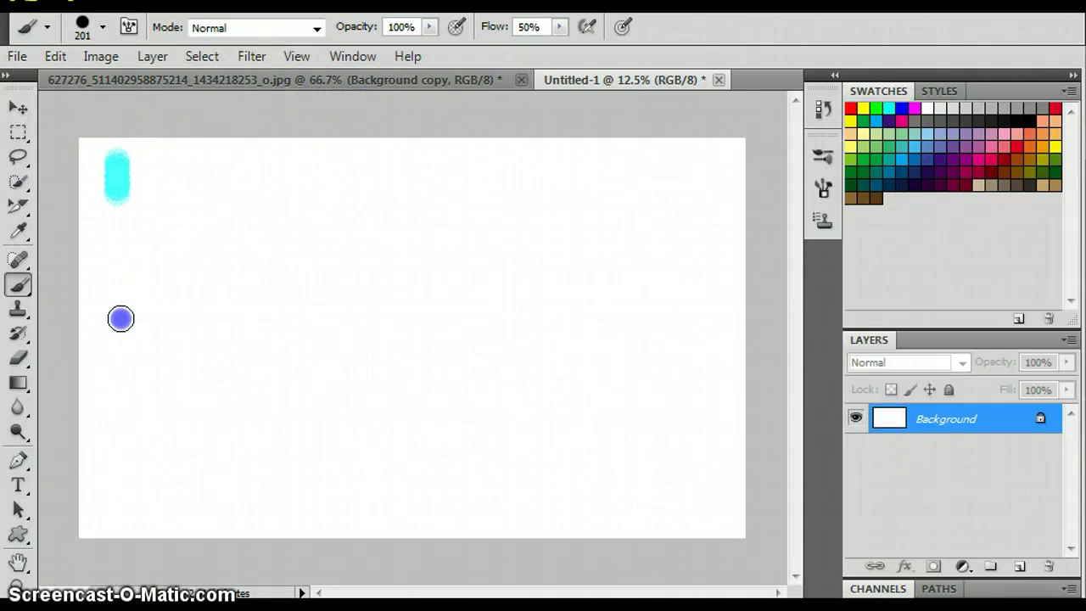
left_click(121, 165)
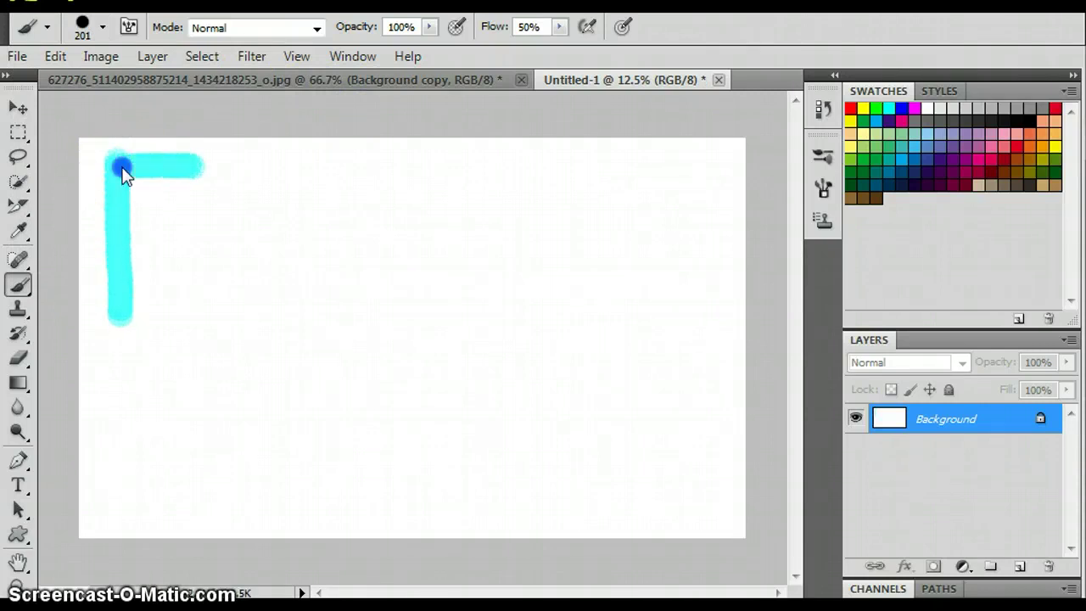
mouse_move(121, 166)
left_mouse_down()
mouse_move(237, 237)
mouse_move(195, 296)
mouse_move(117, 314)
left_mouse_up()
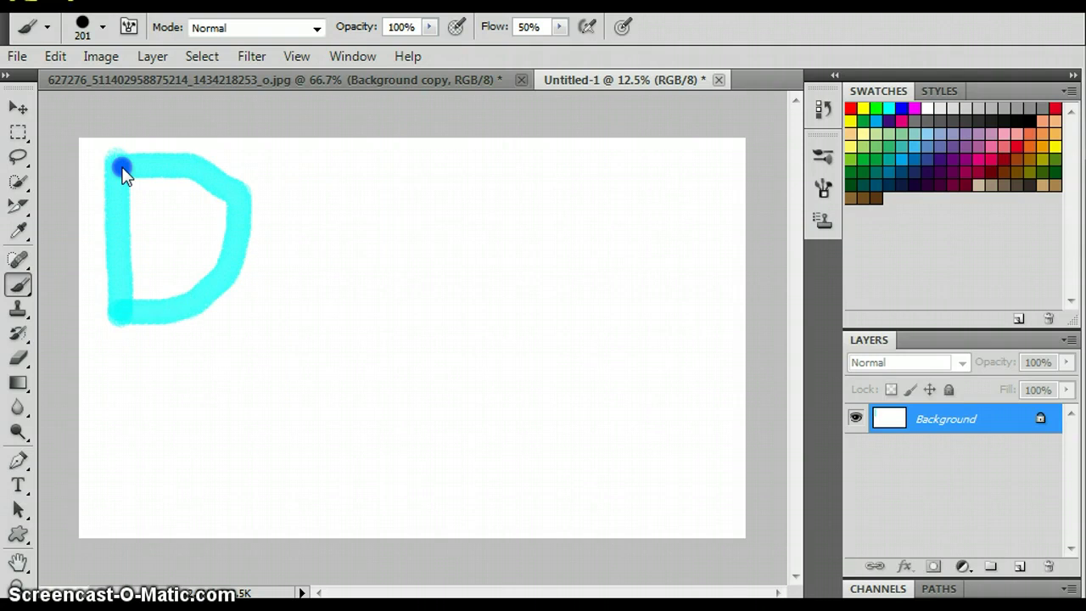
left_click(350, 222)
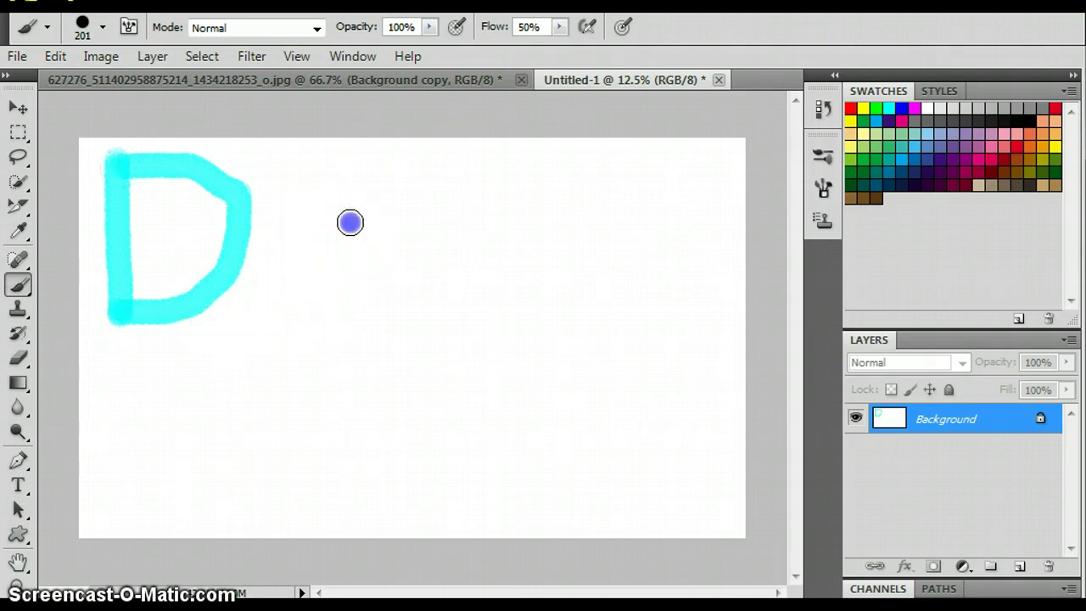
mouse_move(331, 222)
left_mouse_down()
mouse_move(293, 266)
mouse_move(296, 307)
mouse_move(362, 319)
mouse_move(413, 293)
mouse_move(414, 236)
mouse_move(456, 263)
mouse_move(538, 215)
mouse_move(550, 315)
left_mouse_up()
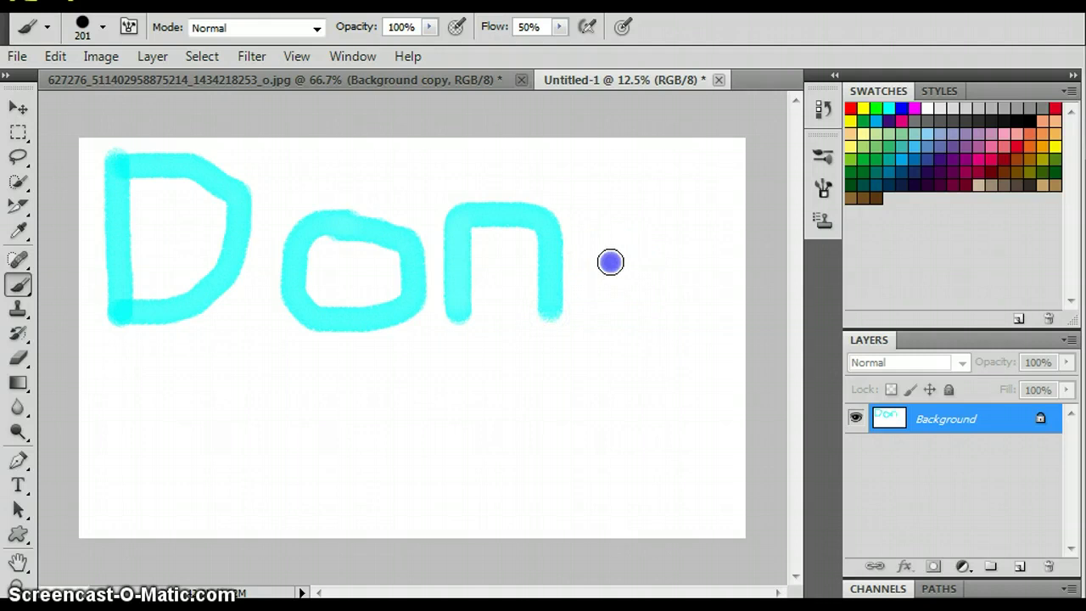
left_click_drag(666, 261, 610, 262)
mouse_move(678, 244)
left_mouse_down()
mouse_move(591, 252)
mouse_move(589, 297)
mouse_move(653, 315)
left_mouse_up()
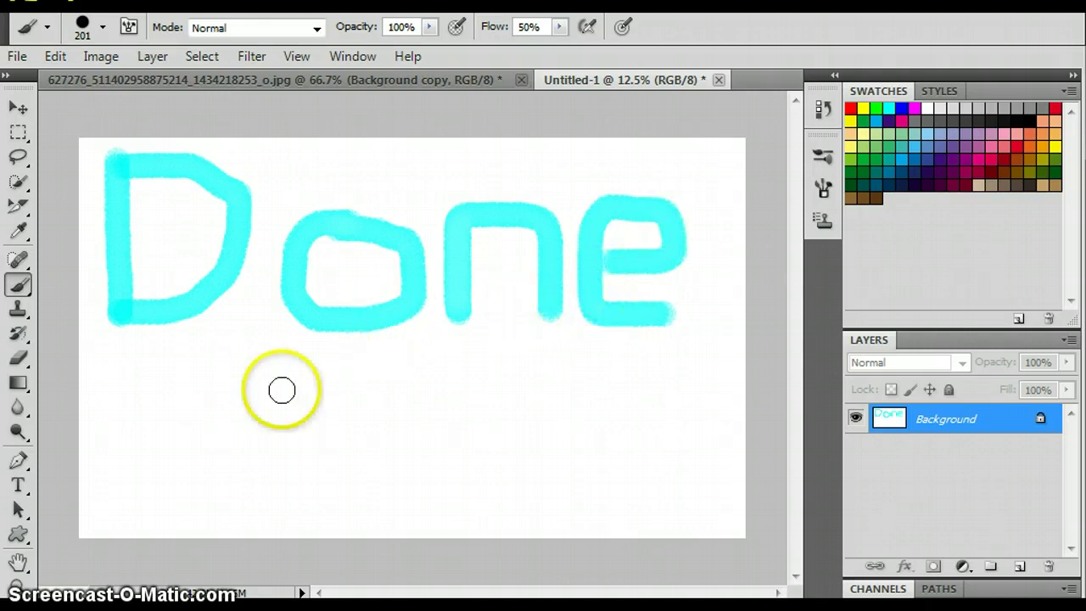
- Paint a smiley face with two eyes and a mouth beneath 'Done'
left_click(353, 373)
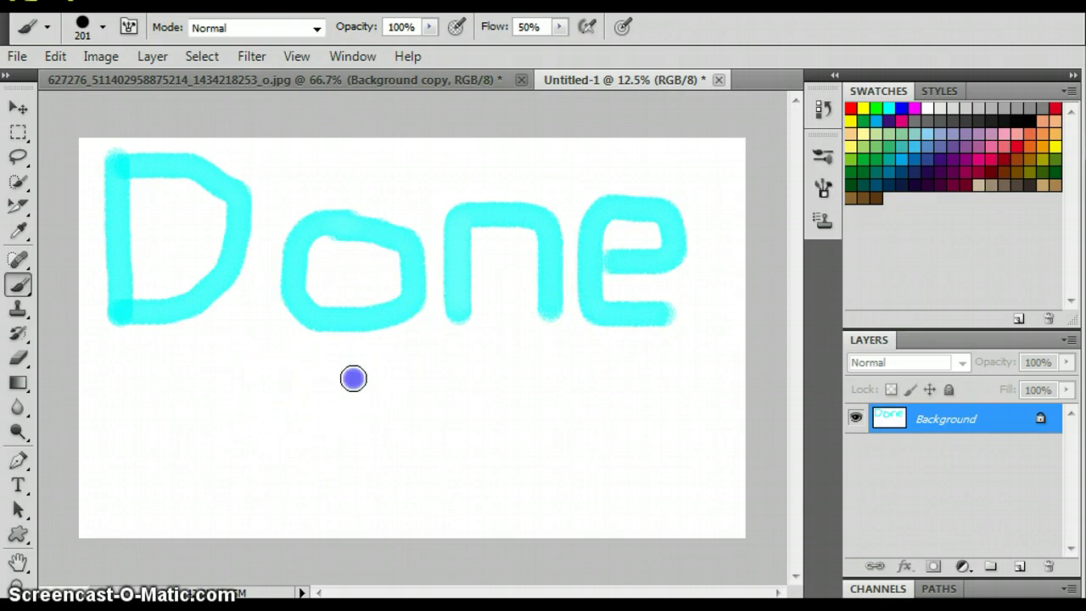
left_click(353, 463, "shift")
left_click(391, 351)
left_click(388, 450, "shift")
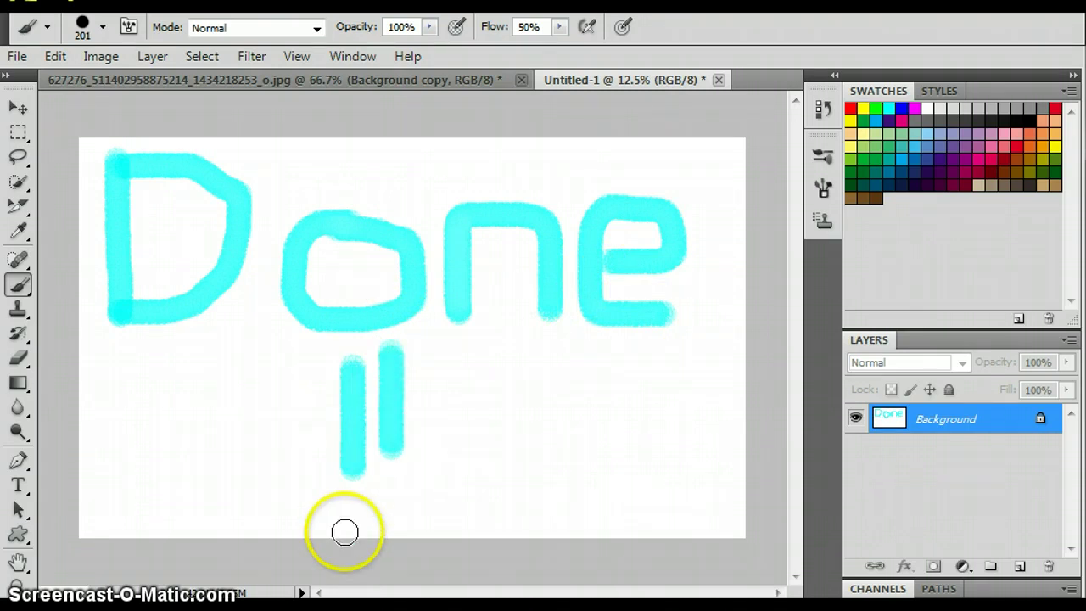
mouse_move(320, 514)
left_mouse_down()
mouse_move(411, 514)
mouse_move(443, 488)
mouse_move(454, 459)
left_mouse_up()
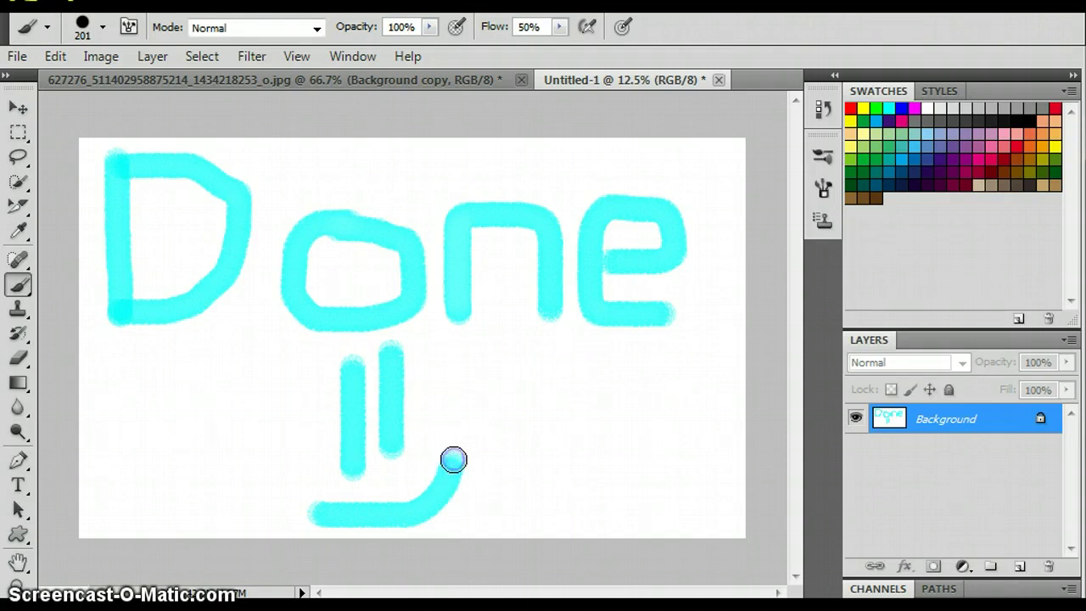